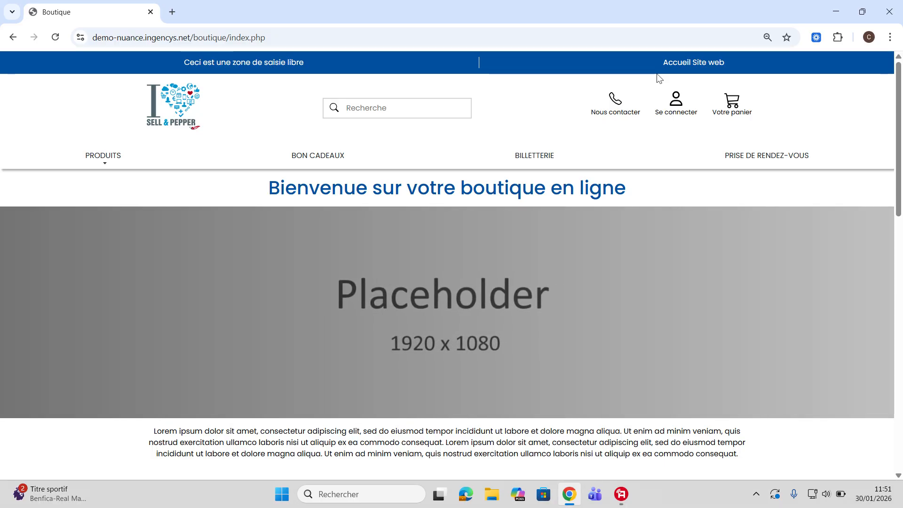
# - Log in with the admin account and password, dismiss the non-client alert, and go to Accueil Site web
pyautogui.click(676, 101)
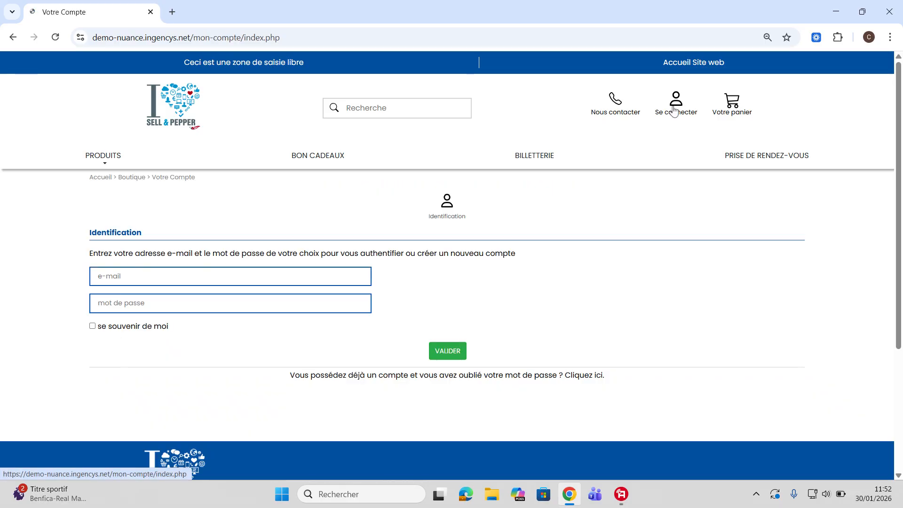
pyautogui.click(277, 283)
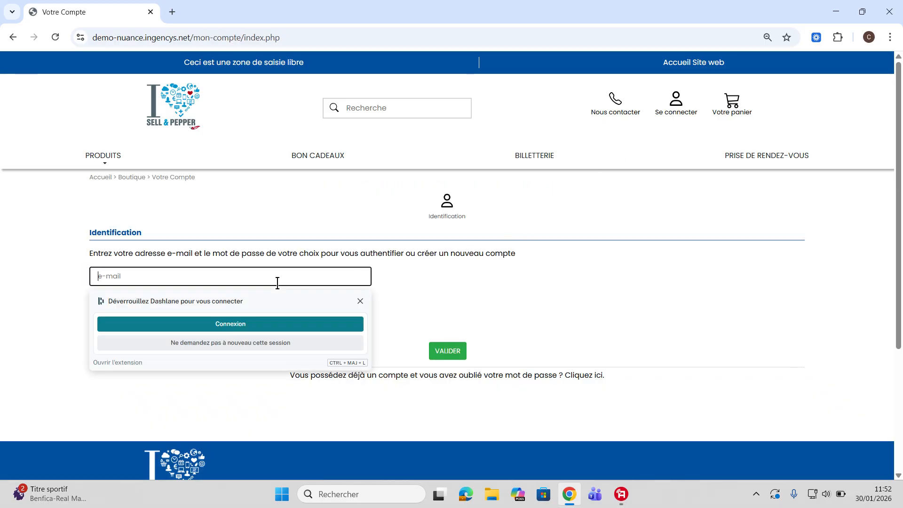
pyautogui.write('admin')
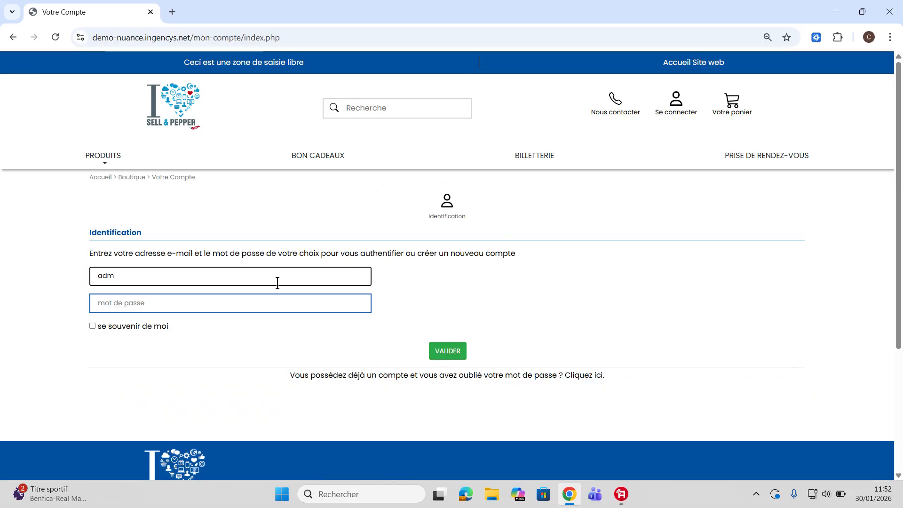
pyautogui.click(274, 300)
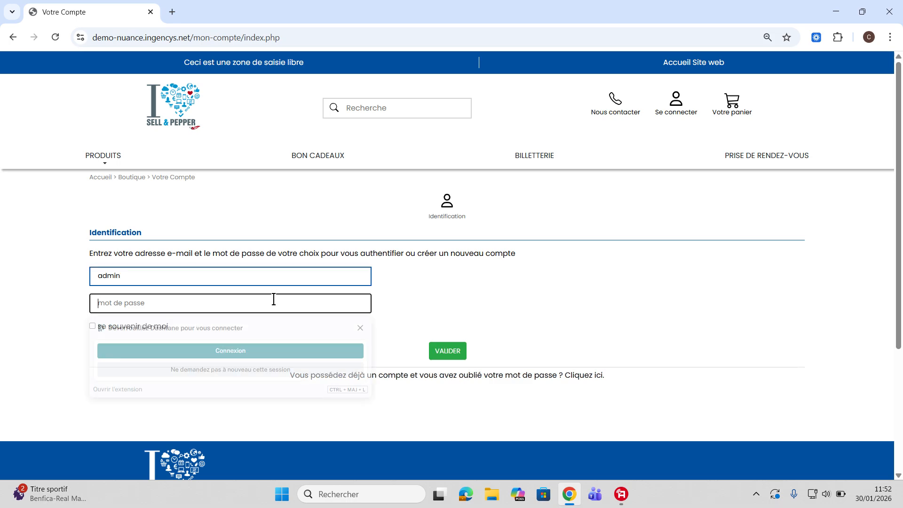
pyautogui.write('••')
pyautogui.click(449, 353)
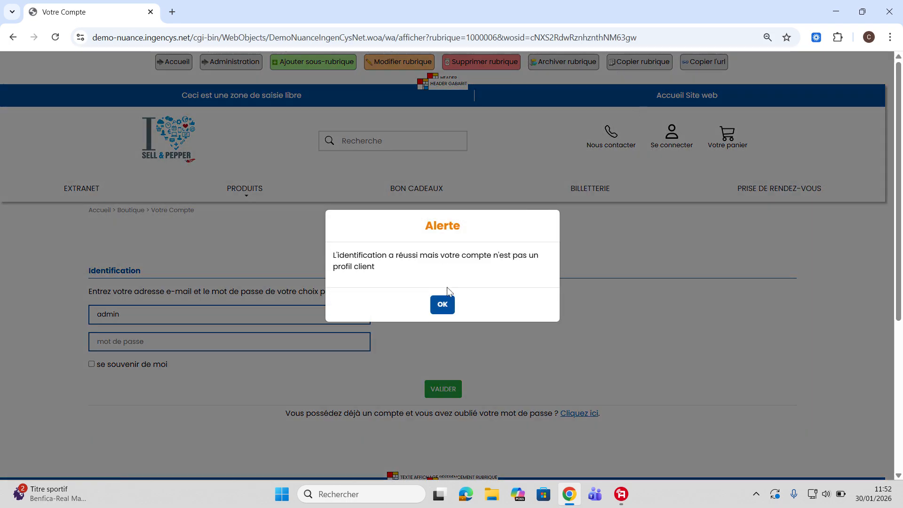
pyautogui.click(443, 304)
pyautogui.click(702, 99)
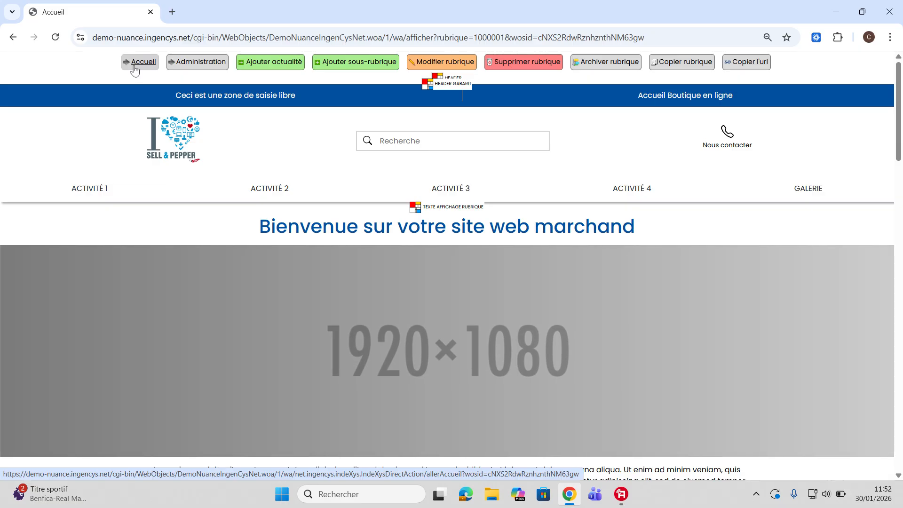
# - Go to Administration > Portail > Tâche planifiée and start a new scheduled task
pyautogui.click(202, 61)
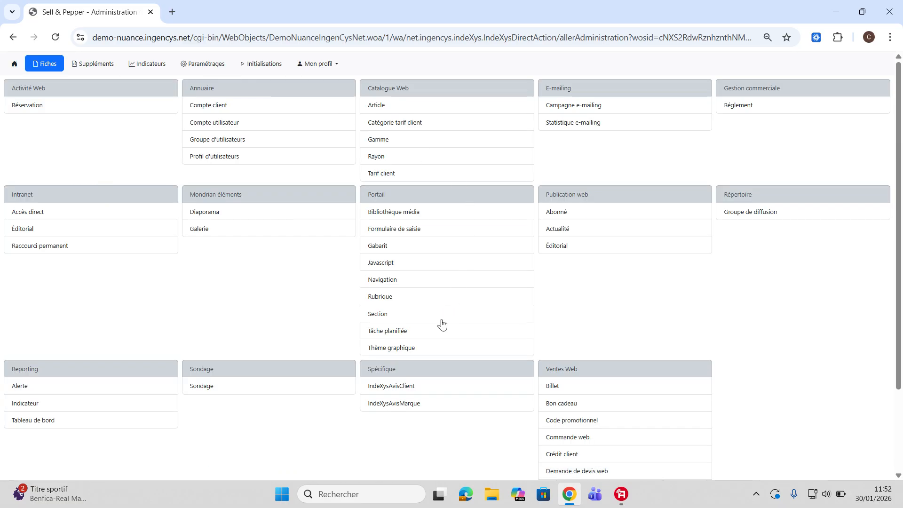
pyautogui.click(396, 330)
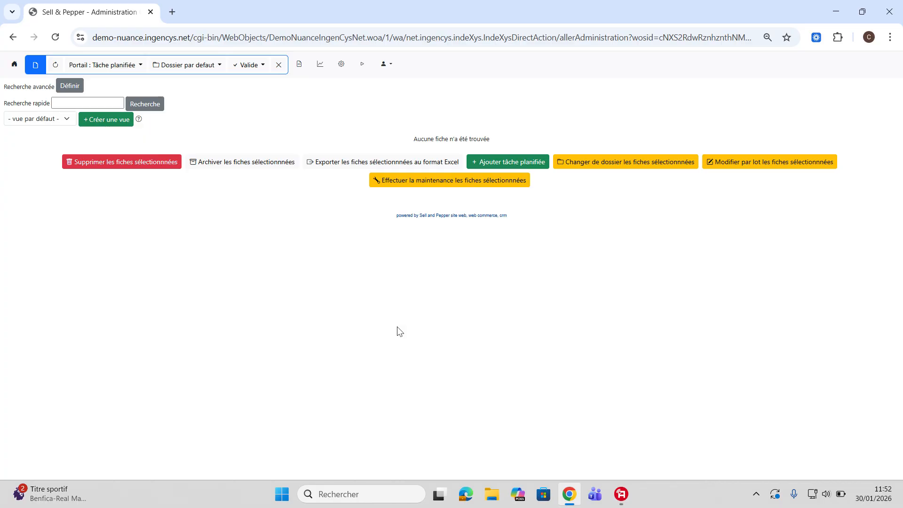
pyautogui.click(504, 157)
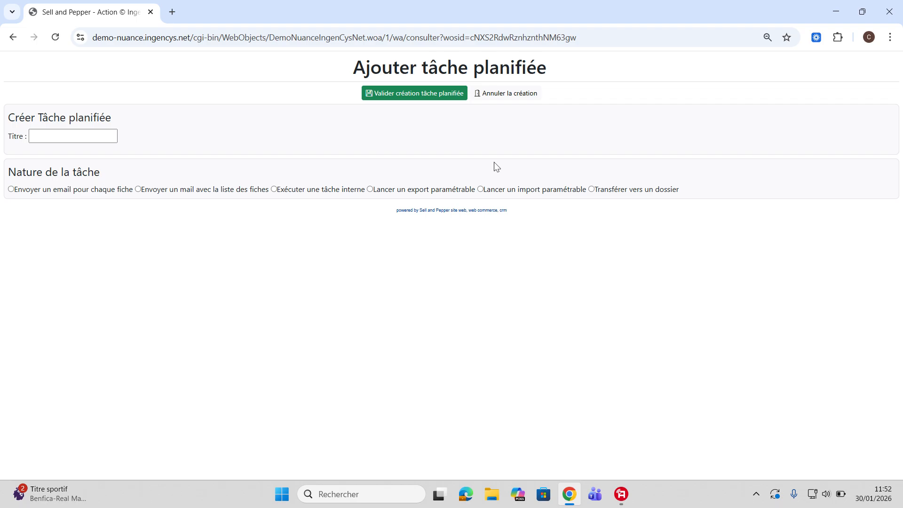
# - Enter the title 'Relance Panier J+1' and choose 'Envoyer un email pour chaque fiche'
pyautogui.click(56, 135)
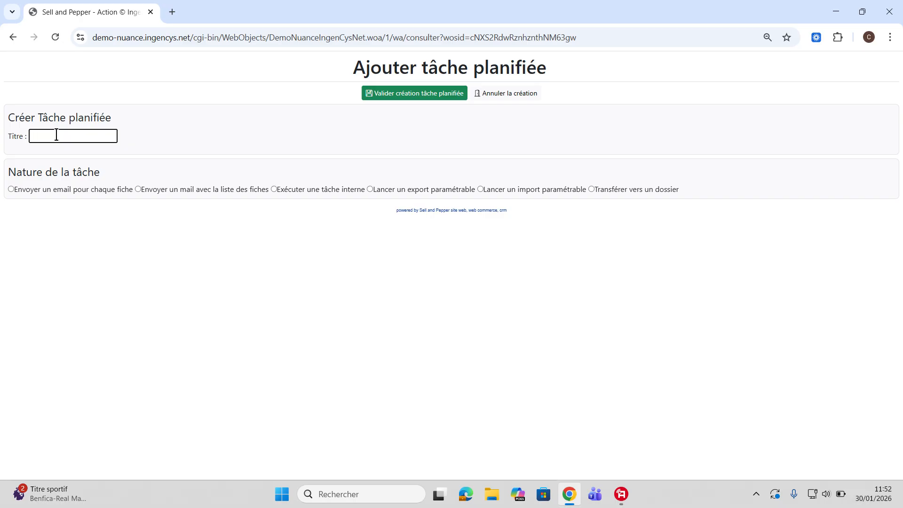
pyautogui.click(26, 195)
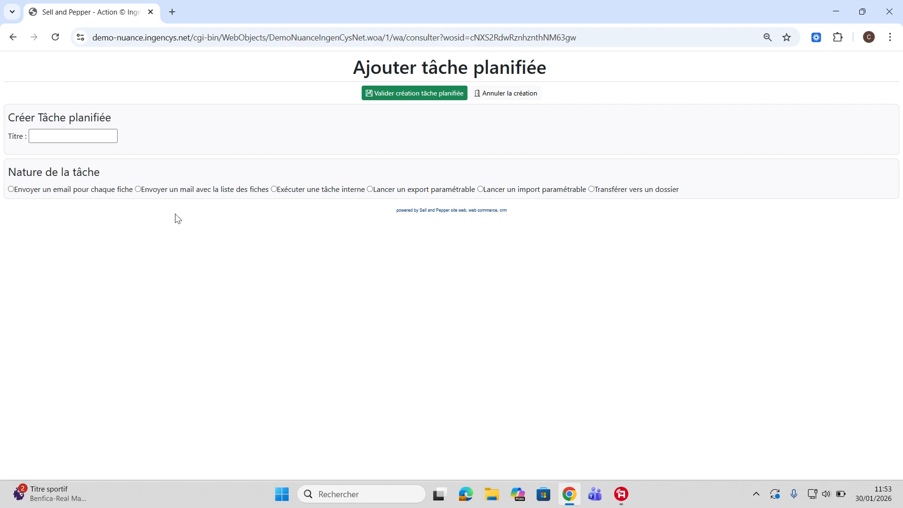
pyautogui.click(76, 136)
pyautogui.write('Relance Panie')
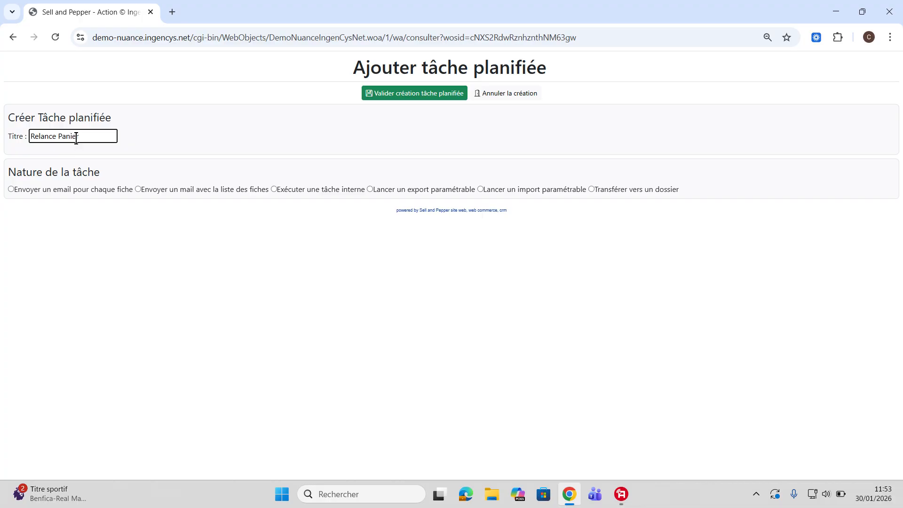
pyautogui.write('r J+1')
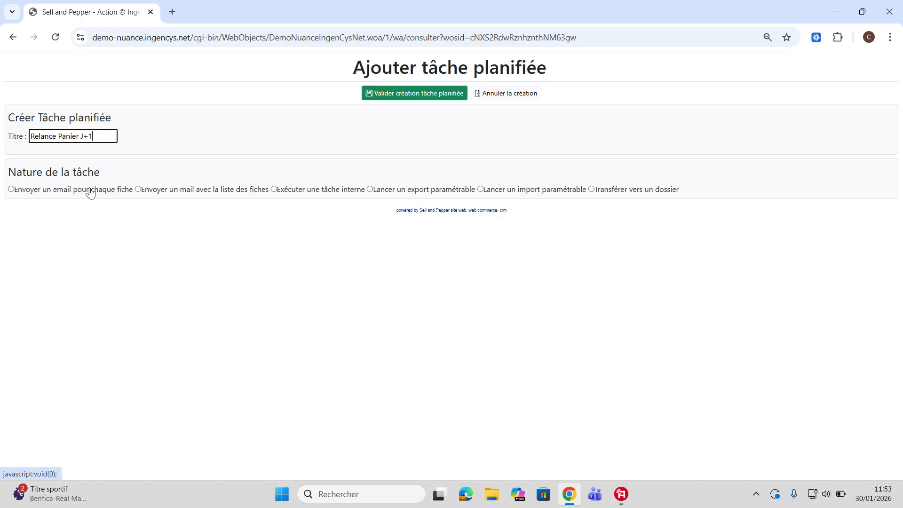
pyautogui.click(11, 190)
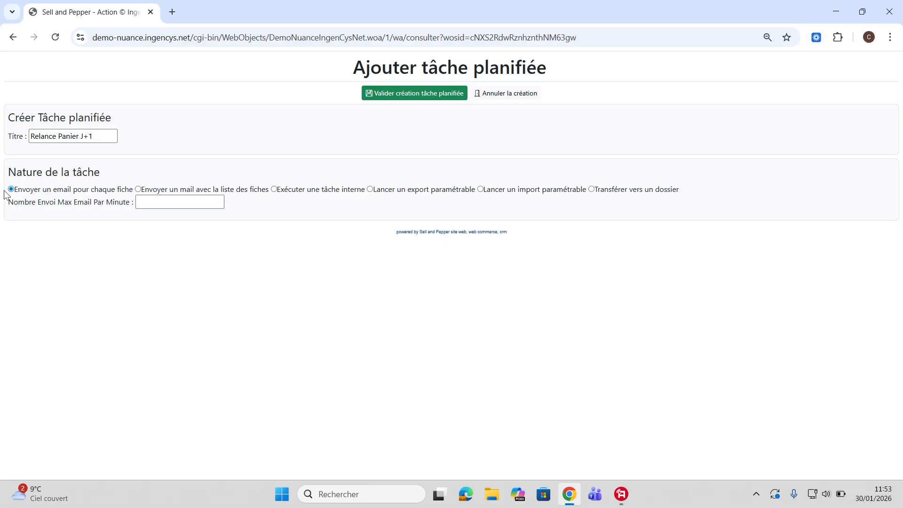
# - Set Nombre Envoi Max Email Par Minute to 10
pyautogui.click(163, 203)
pyautogui.write('10')
pyautogui.click(425, 94)
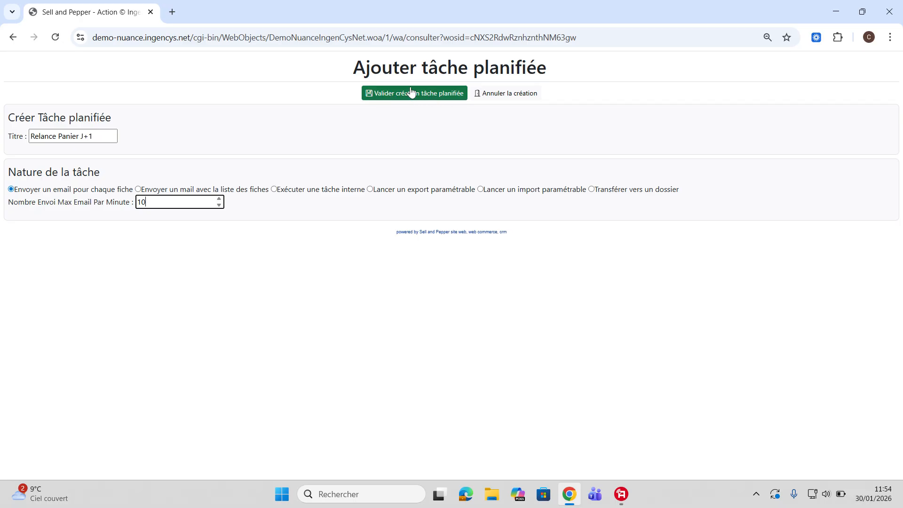
# - Save the new task, check Planification / Lancement, then go back to Paramètres
pyautogui.click(411, 92)
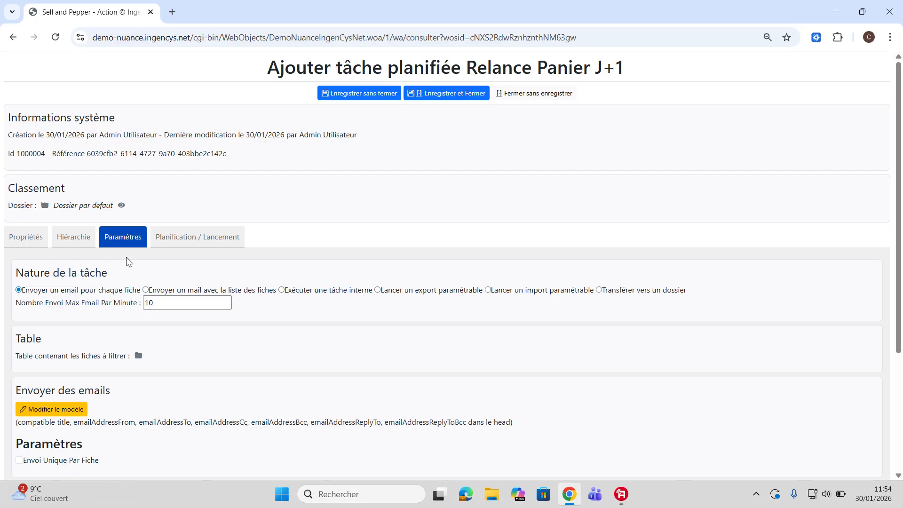
pyautogui.click(216, 240)
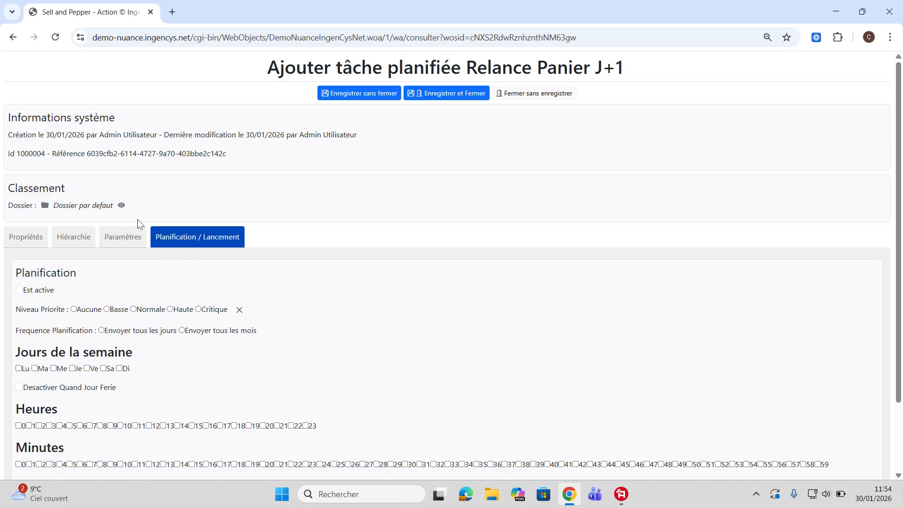
pyautogui.click(134, 232)
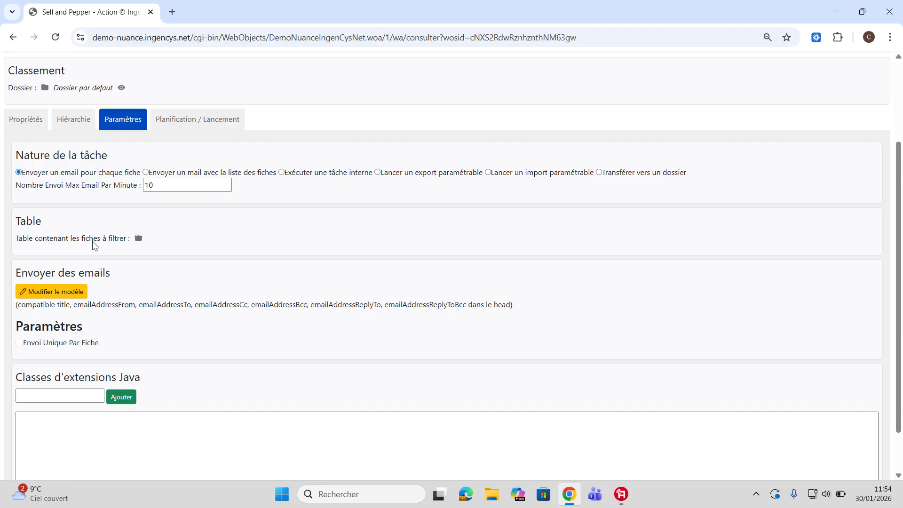
# - Choose Ventes Web > Commande web as the table containing the records to filter
pyautogui.click(138, 239)
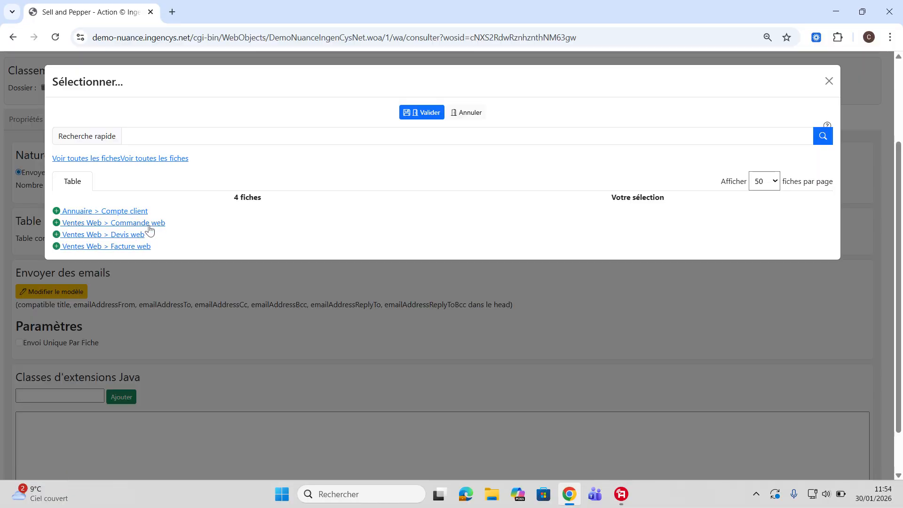
pyautogui.click(58, 223)
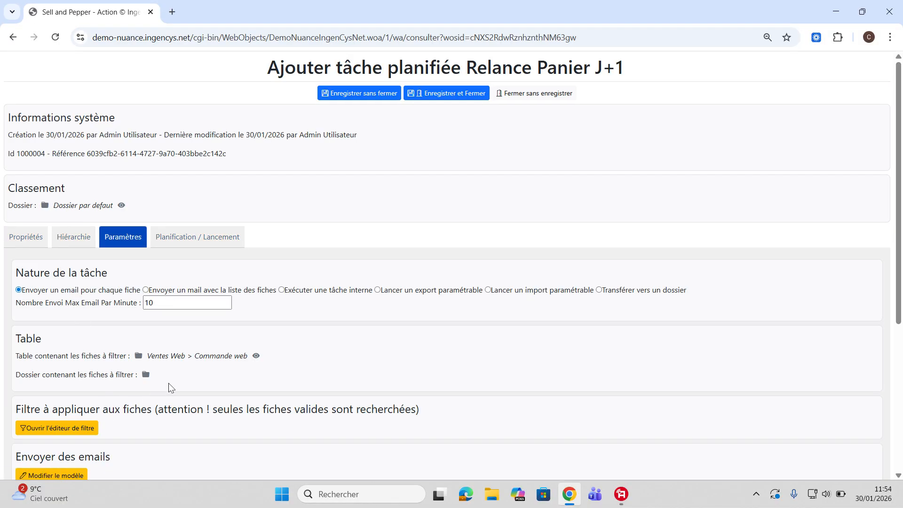
pyautogui.scroll(-1, 167, 379)
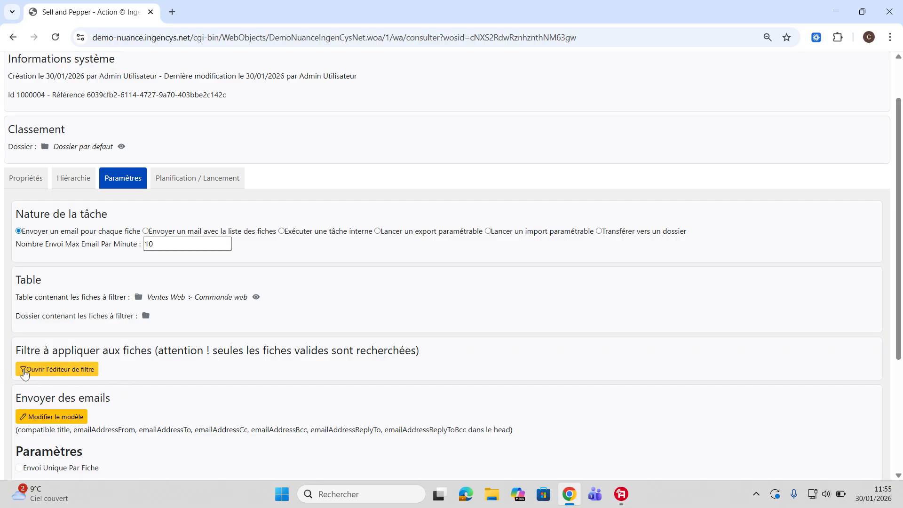
# - In the filter editor, start a new criterion on the field 'Date de la commande'
pyautogui.click(76, 372)
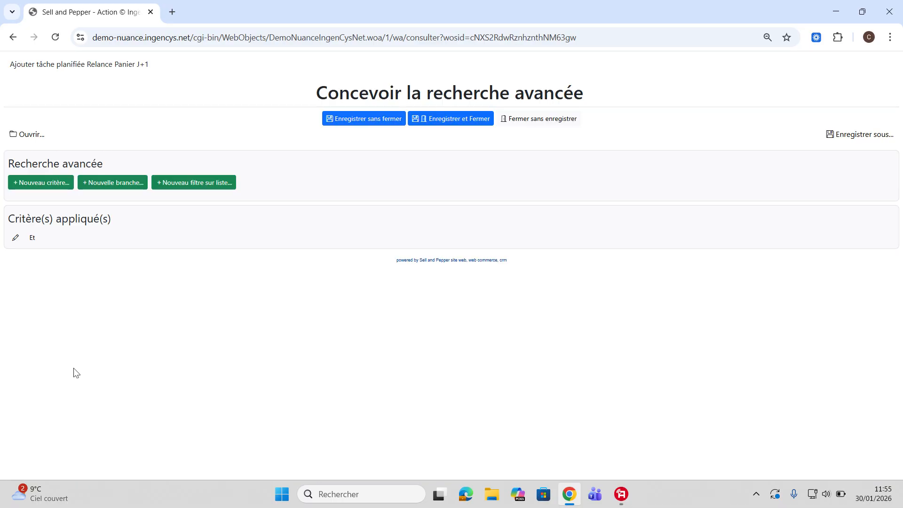
pyautogui.click(40, 183)
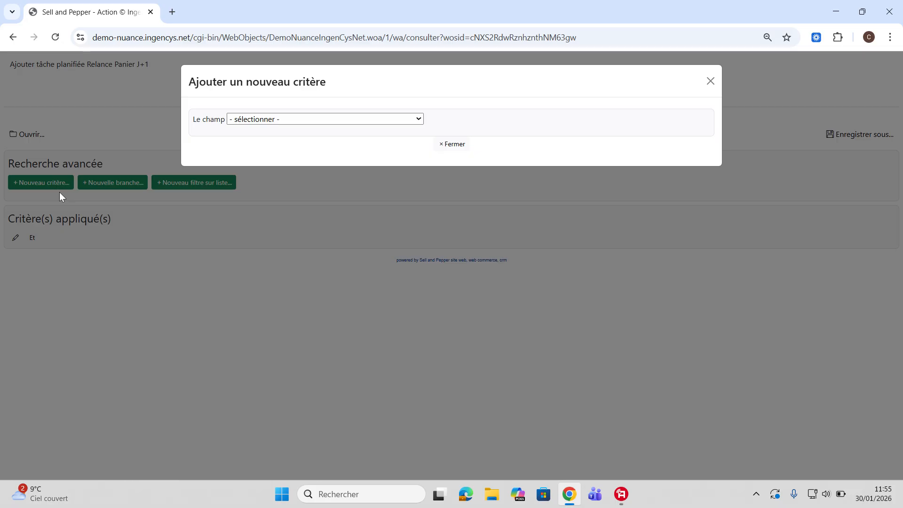
pyautogui.click(296, 121)
pyautogui.scroll(-10, 312, 229)
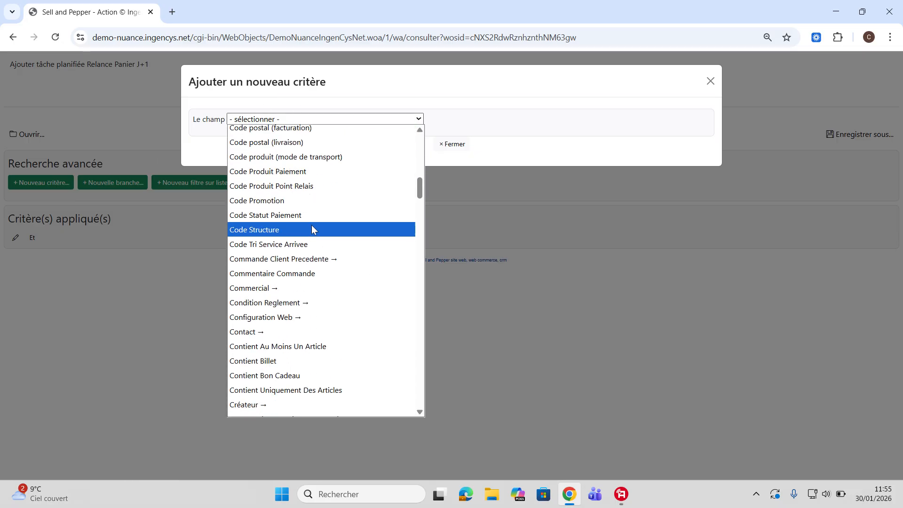
pyautogui.scroll(10, 312, 230)
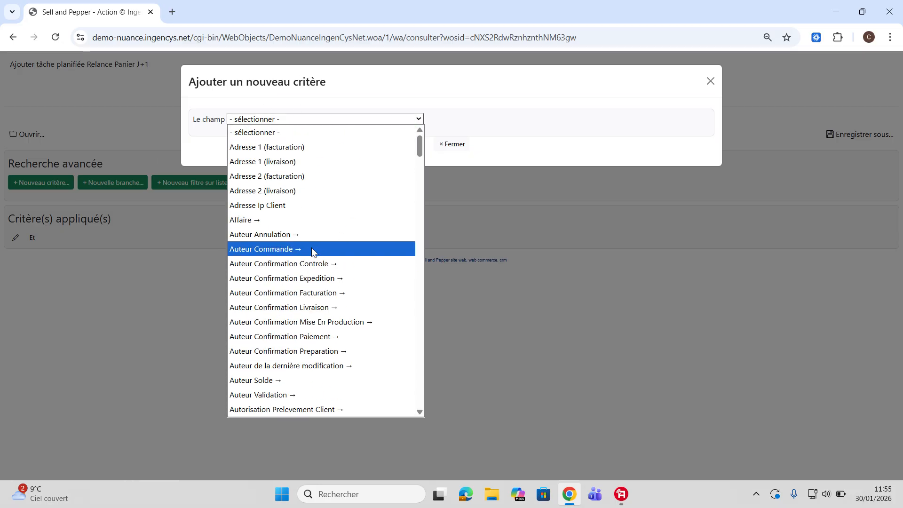
pyautogui.scroll(-6, 316, 276)
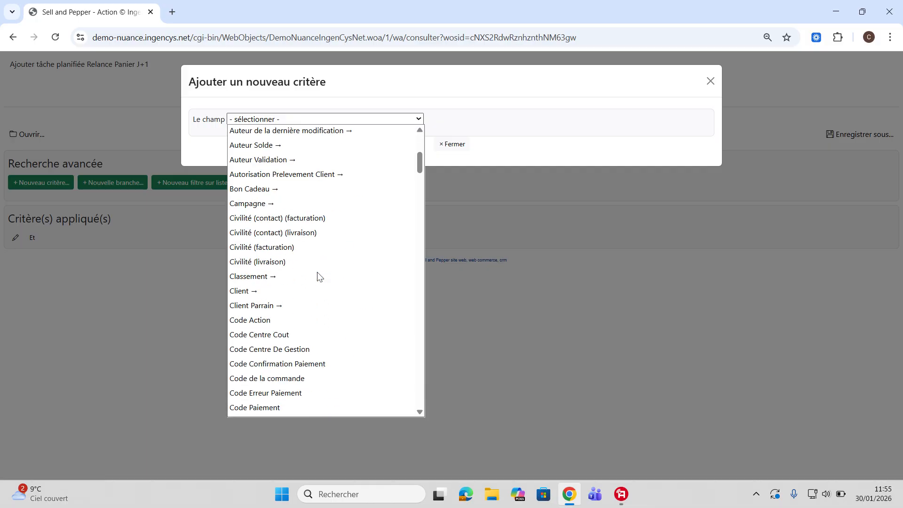
pyautogui.scroll(7, 317, 275)
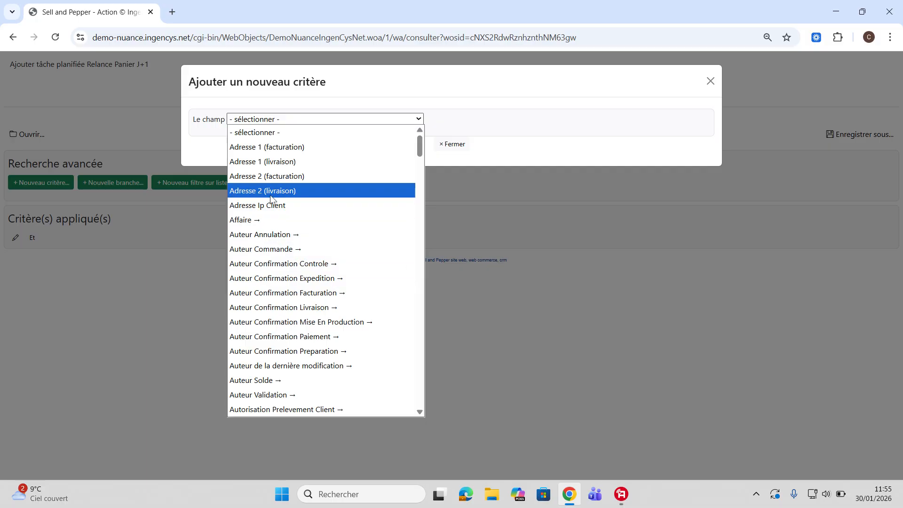
pyautogui.press('d')
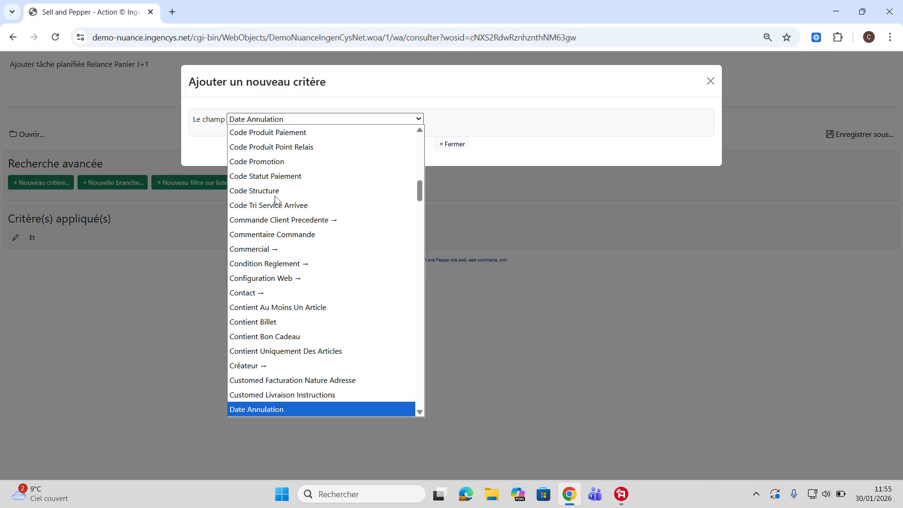
pyautogui.scroll(-5, 275, 199)
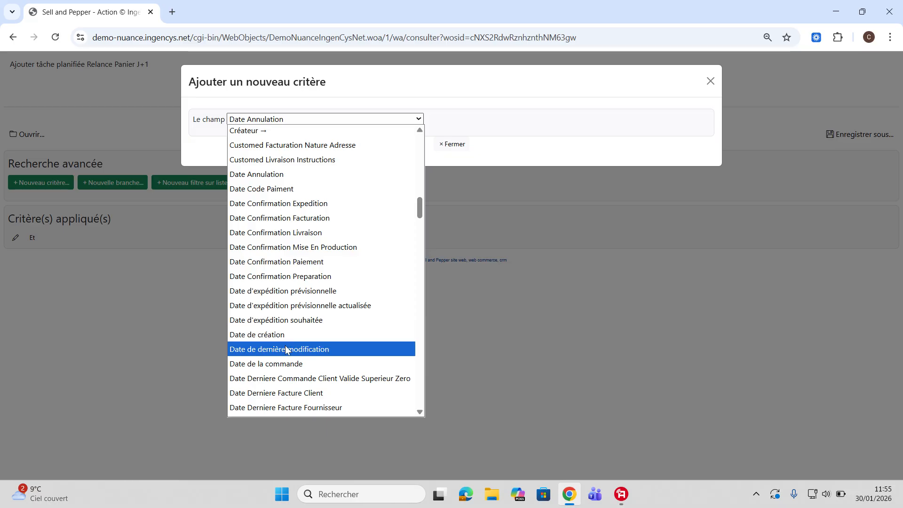
pyautogui.click(287, 363)
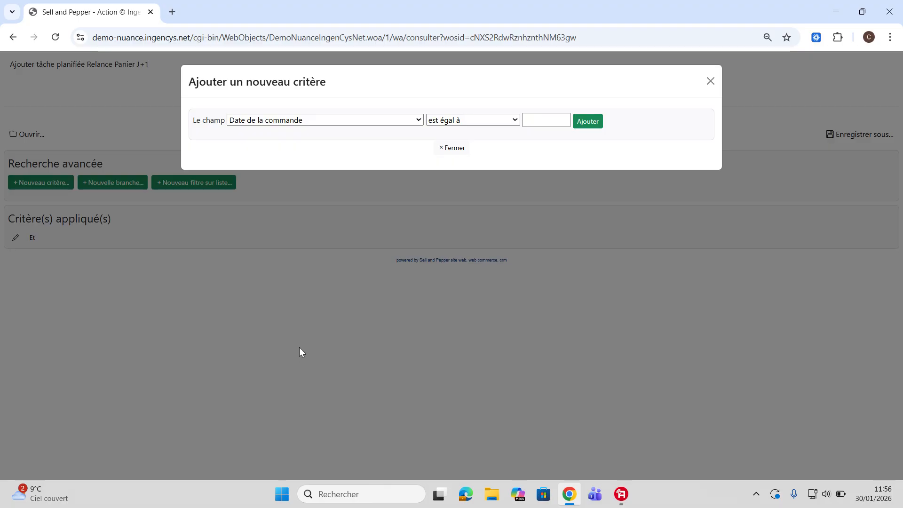
# - Set the condition to 'est hier', dismiss the alert, and add the criterion
pyautogui.click(438, 118)
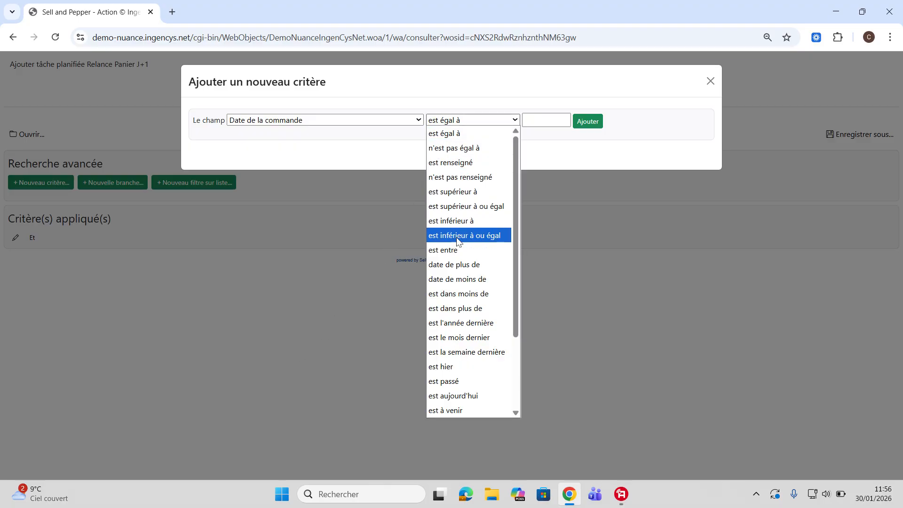
pyautogui.click(456, 372)
pyautogui.click(554, 130)
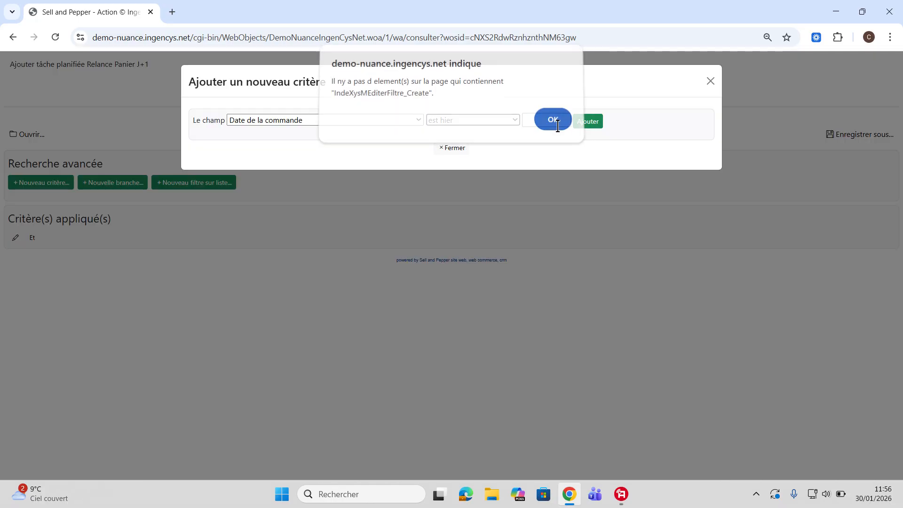
pyautogui.click(555, 124)
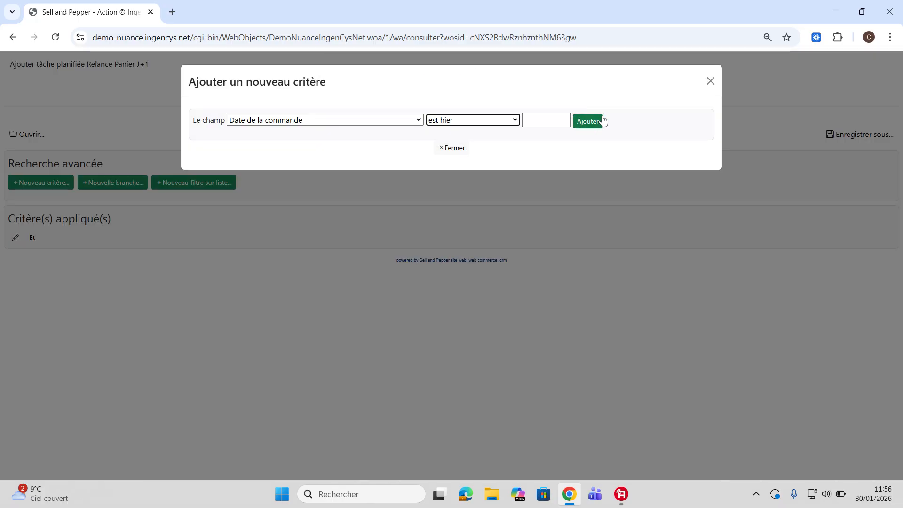
pyautogui.click(592, 125)
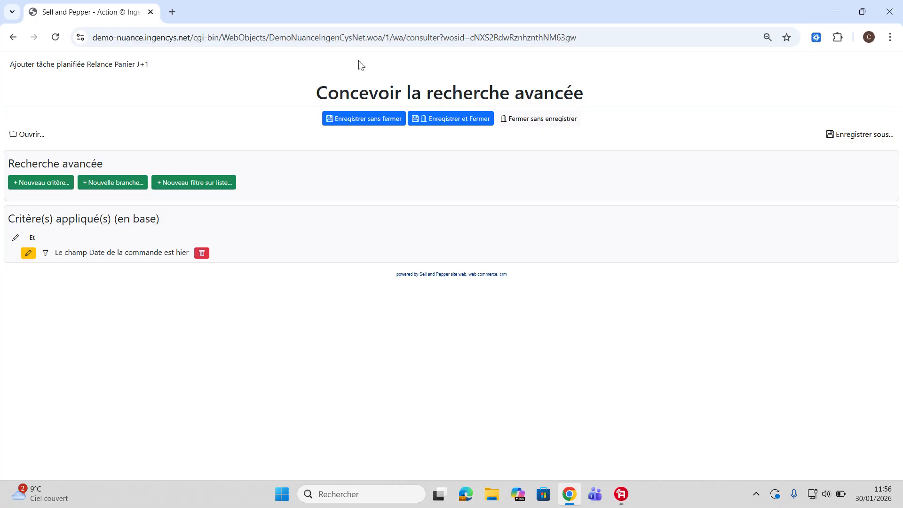
# - Add a criterion 'Date Confirmation Paiement n'est pas renseigné', dismissing the browser alert
pyautogui.click(43, 182)
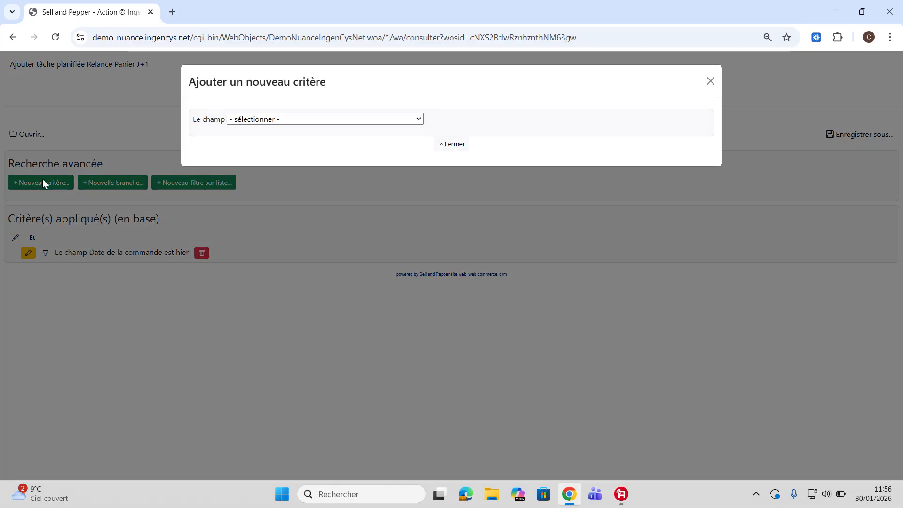
pyautogui.click(315, 115)
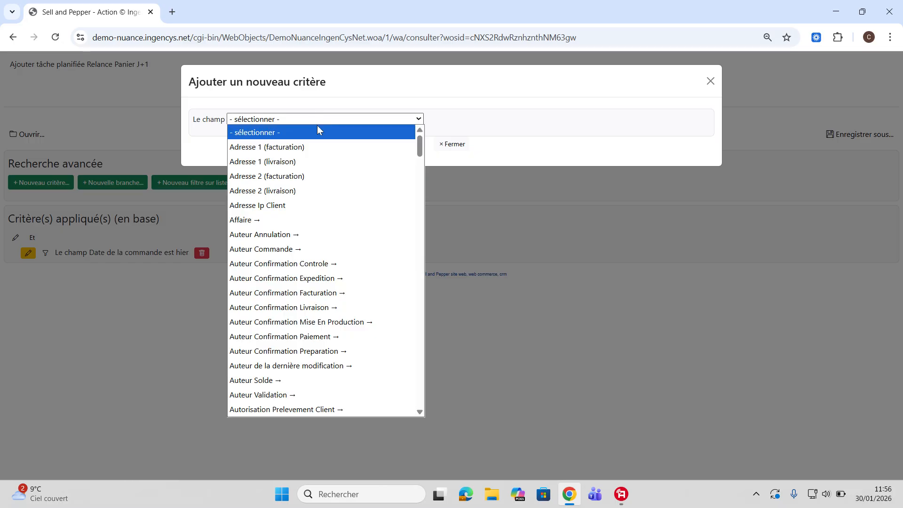
pyautogui.press('d')
pyautogui.press('Return')
pyautogui.click(317, 124)
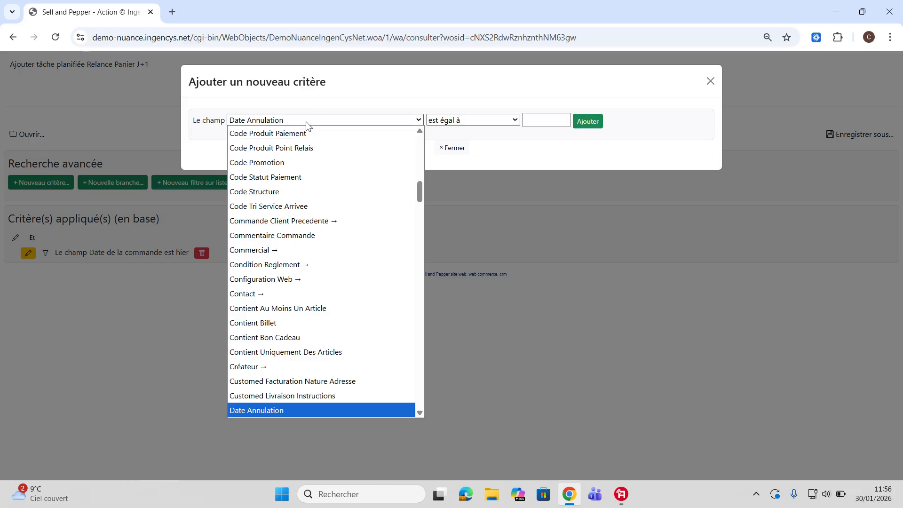
pyautogui.scroll(-2, 301, 210)
pyautogui.scroll(-5, 299, 282)
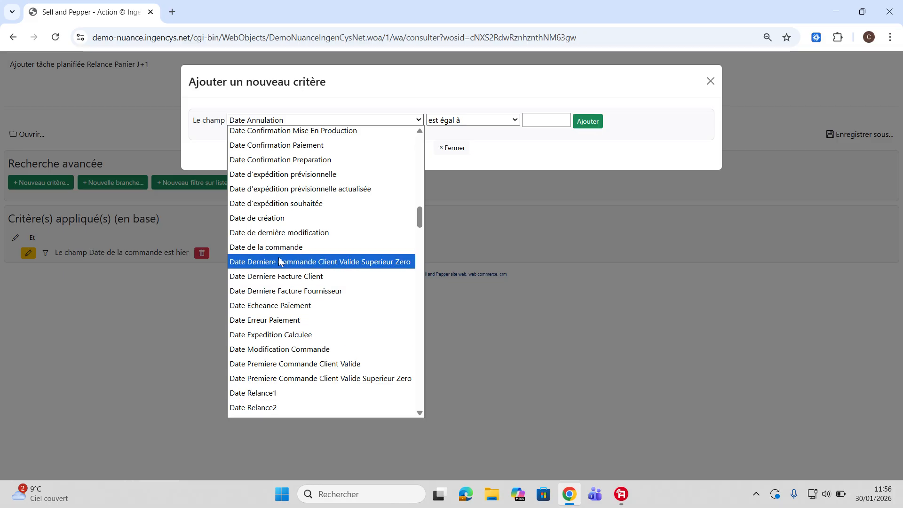
pyautogui.click(305, 148)
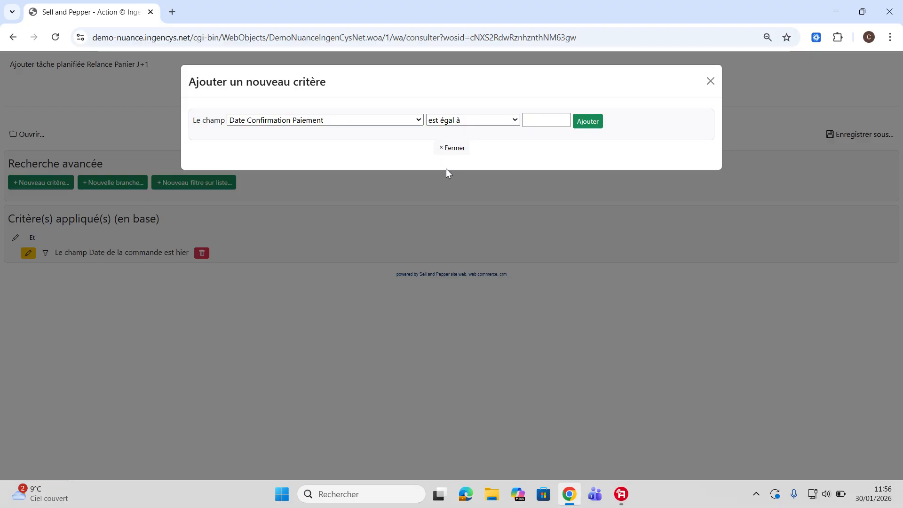
pyautogui.click(496, 120)
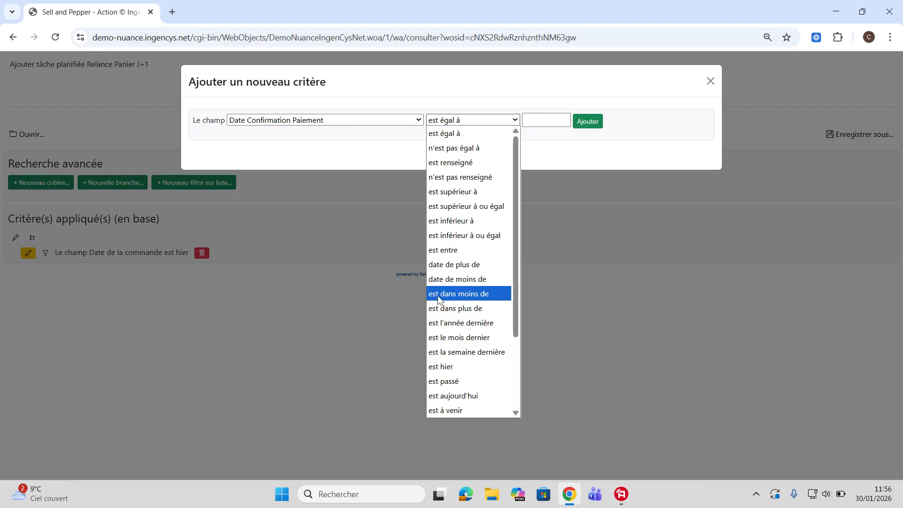
pyautogui.click(457, 179)
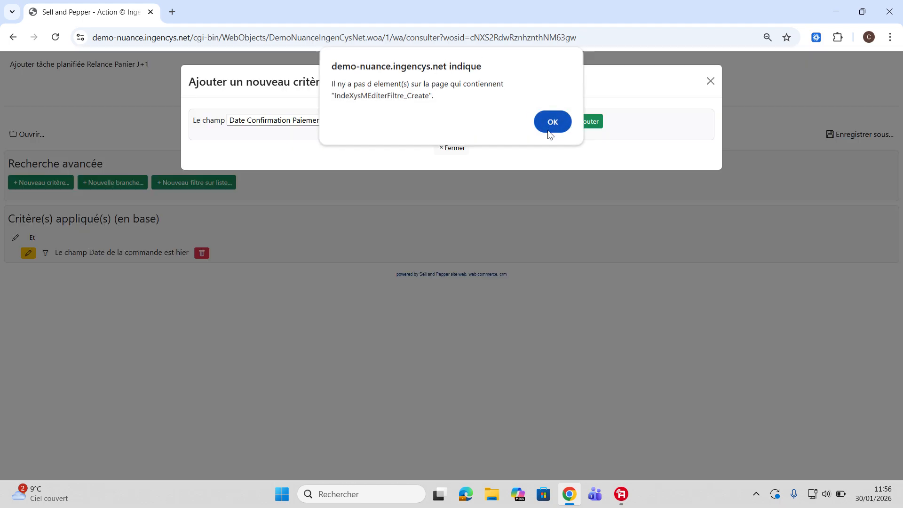
pyautogui.click(553, 124)
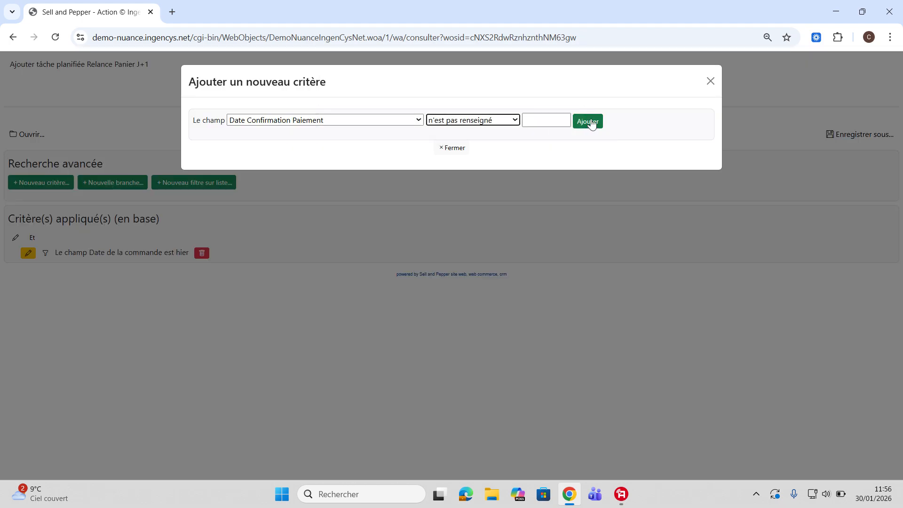
pyautogui.click(589, 122)
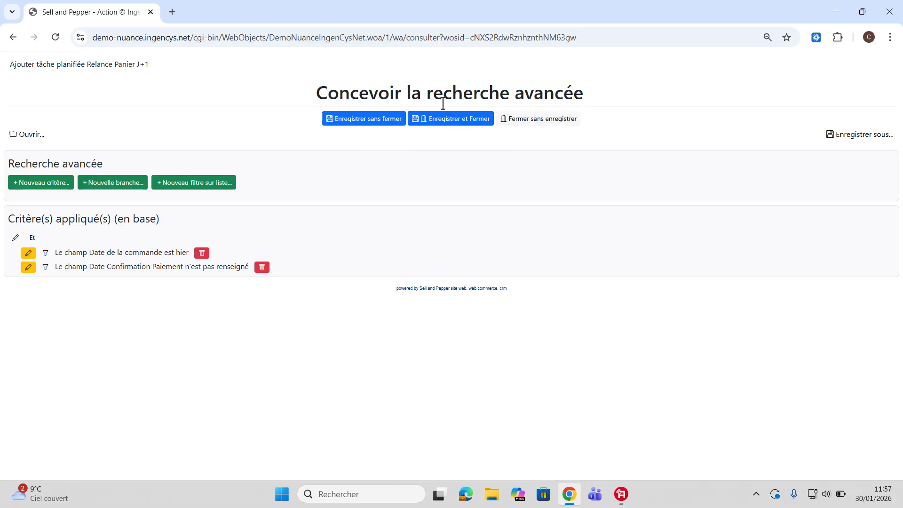
# - Save the filter with Enregistrer et Fermer and open the task's email template editor
pyautogui.click(463, 119)
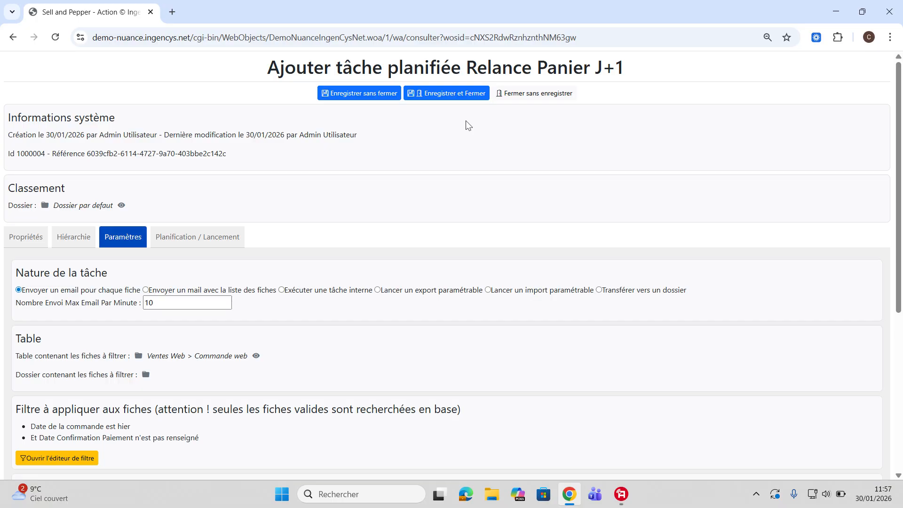
pyautogui.scroll(-5, 366, 282)
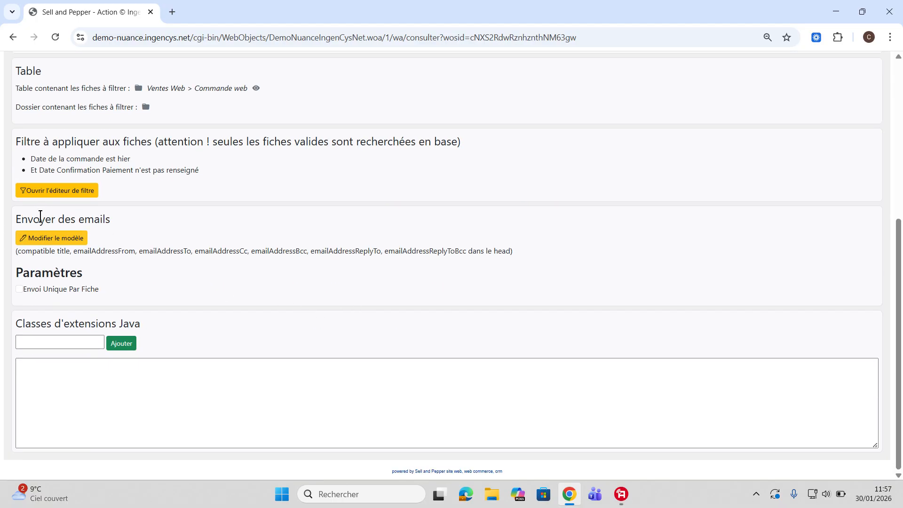
pyautogui.click(73, 238)
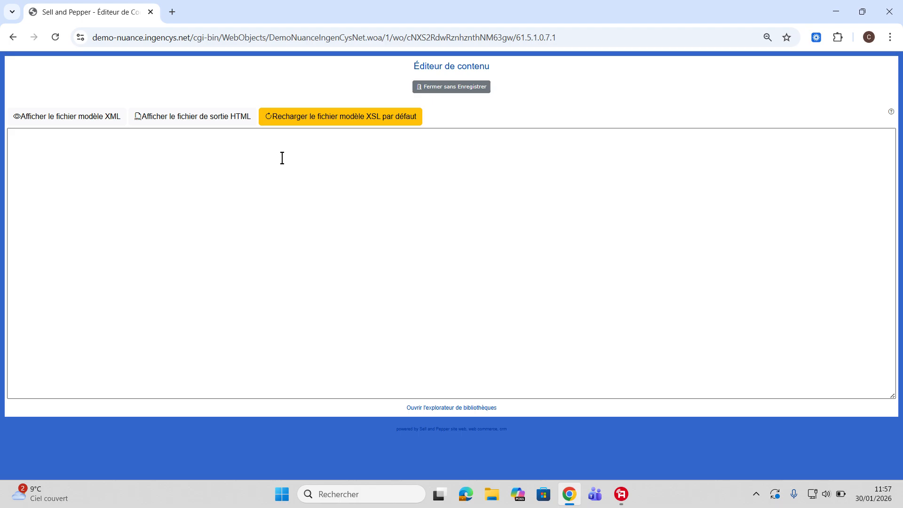
# - Reload the default XSL template, confirm the reset, and save with Enregistrer et fermer
pyautogui.click(353, 122)
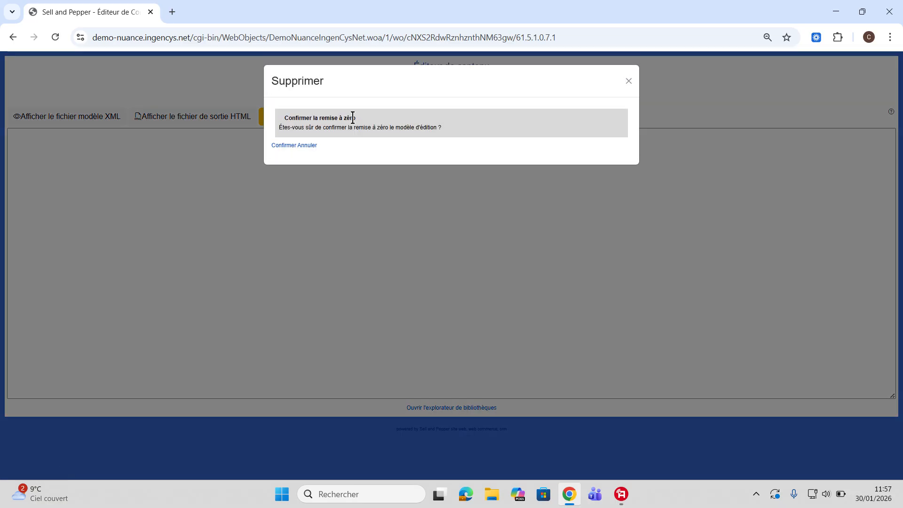
pyautogui.click(285, 146)
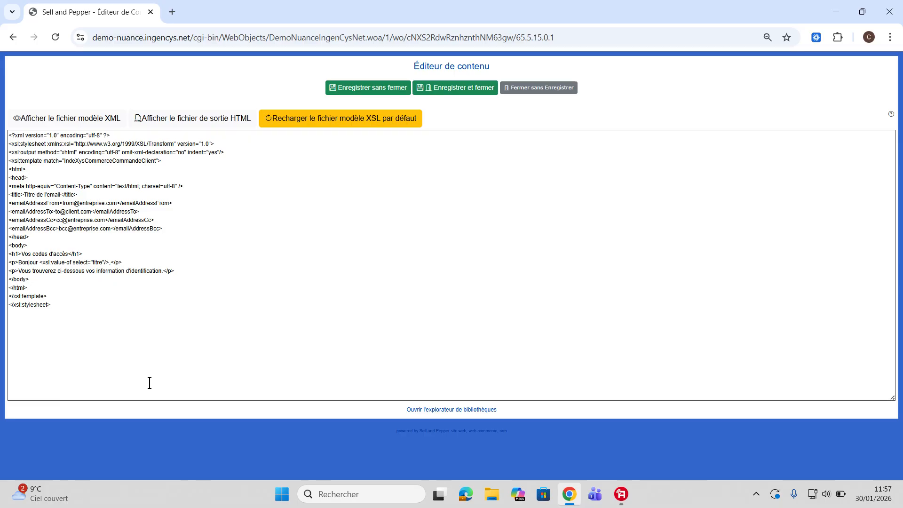
pyautogui.click(467, 92)
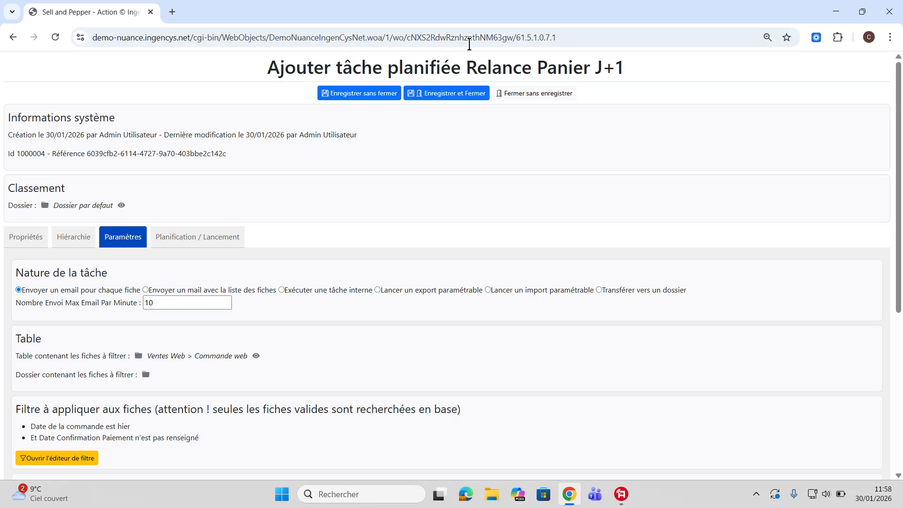
# - Schedule the task to run on Mondays at hour 9, minute 0
pyautogui.click(202, 237)
pyautogui.scroll(-3, 201, 237)
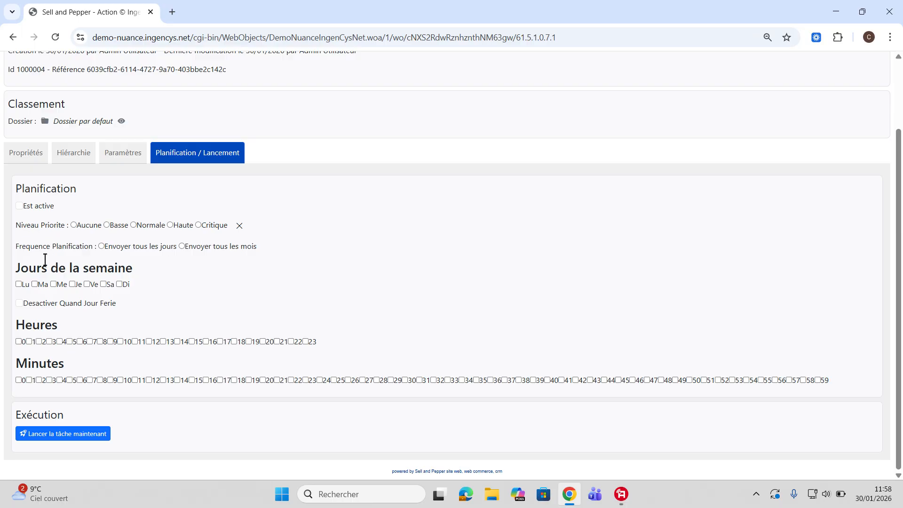
pyautogui.click(19, 285)
pyautogui.click(100, 341)
pyautogui.click(109, 341)
pyautogui.click(100, 342)
pyautogui.click(19, 380)
# - Mark the task as active (Est active) and save it with Enregistrer et Fermer
pyautogui.click(20, 207)
pyautogui.scroll(3, 147, 246)
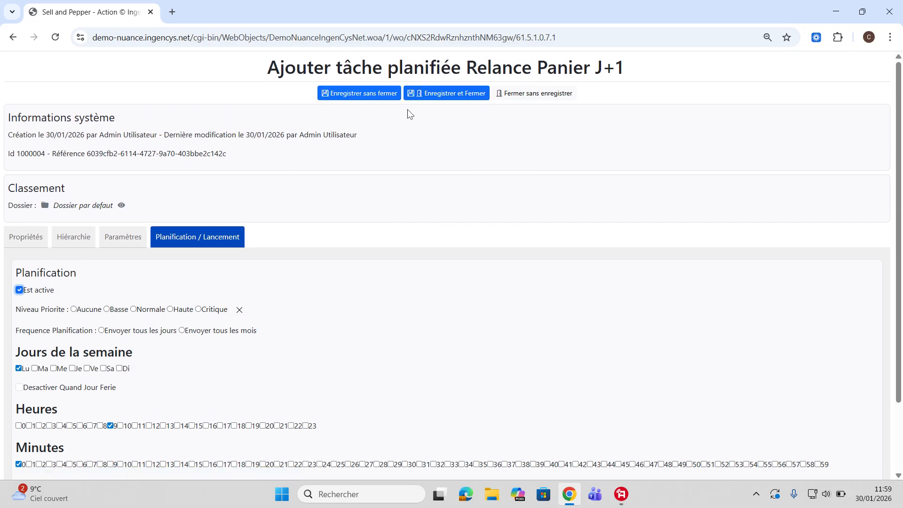
pyautogui.click(439, 96)
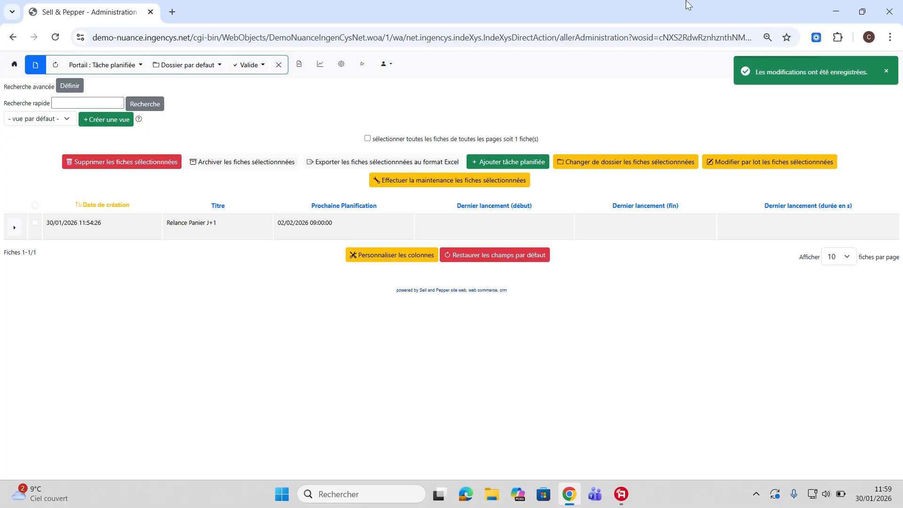
pyautogui.click(862, 11)
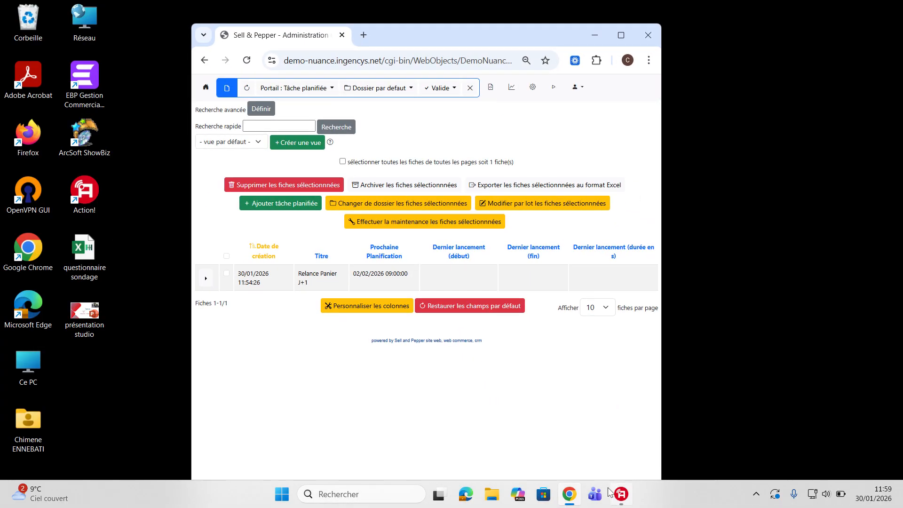